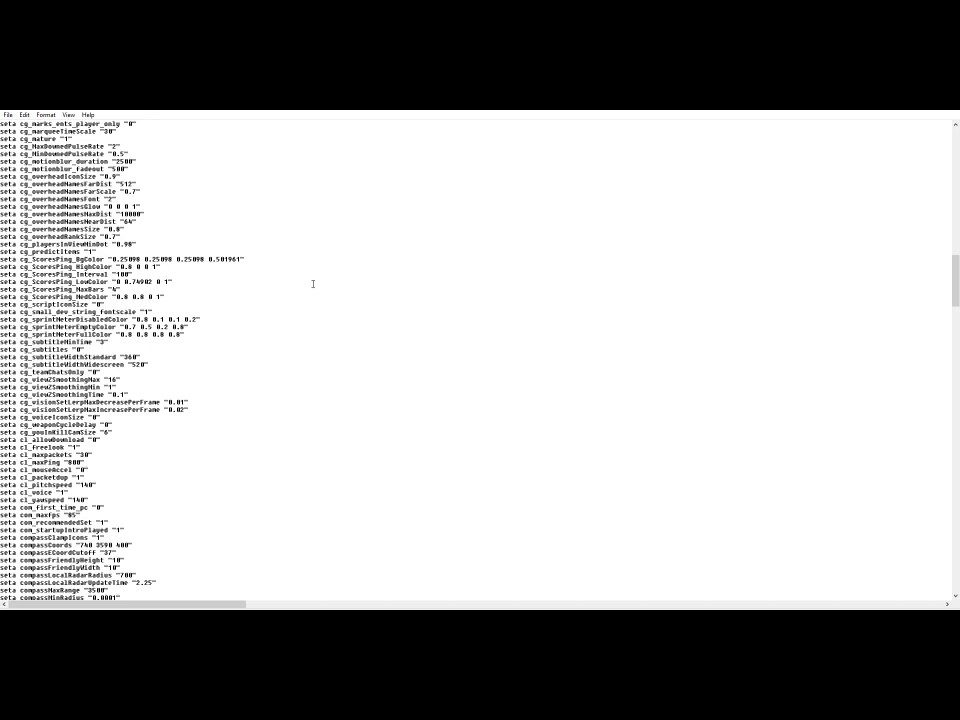
scroll(310, 286, "up", 5)
scroll(307, 286, "up", 5)
scroll(307, 286, "up", 5)
scroll(307, 286, "up", 5)
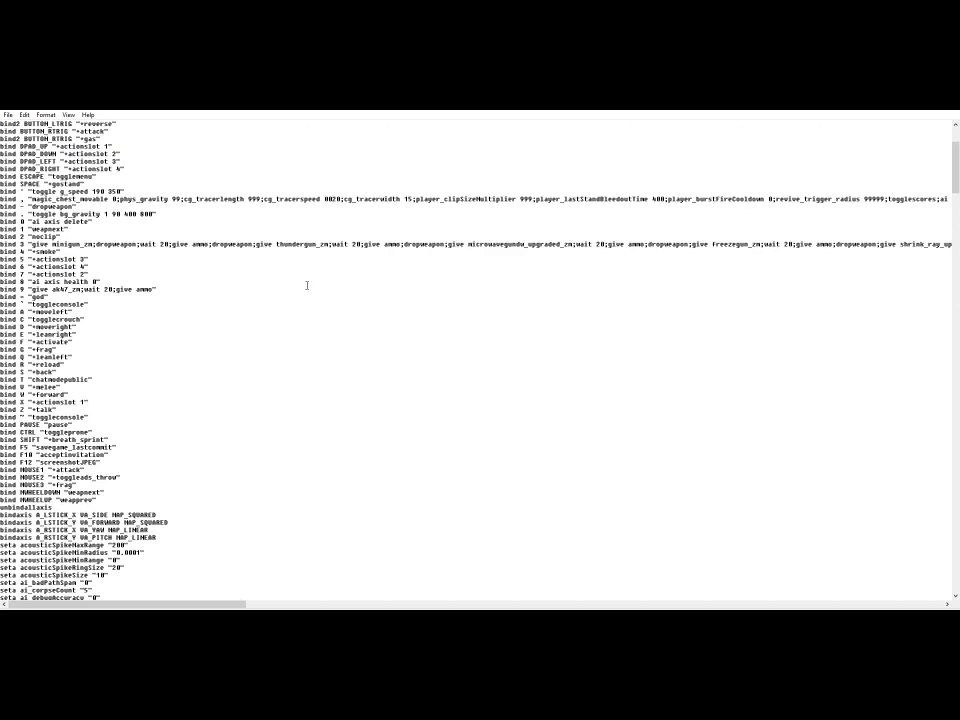
scroll(307, 286, "up", 5)
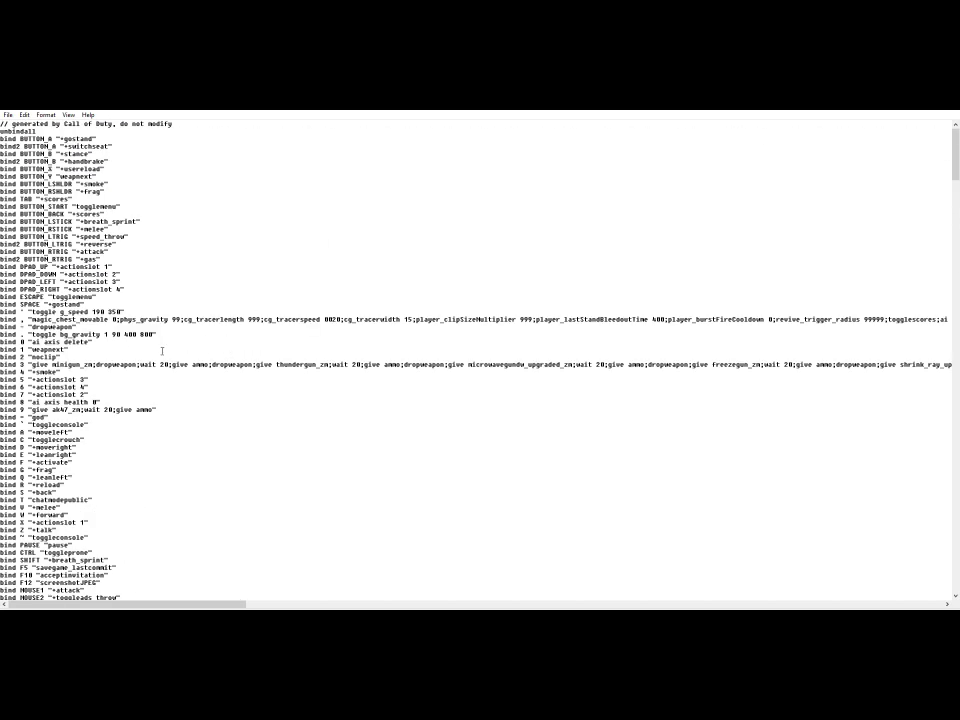
mouse_move(157, 410)
left_mouse_down()
mouse_move(22, 355)
mouse_move(5, 312)
left_mouse_up()
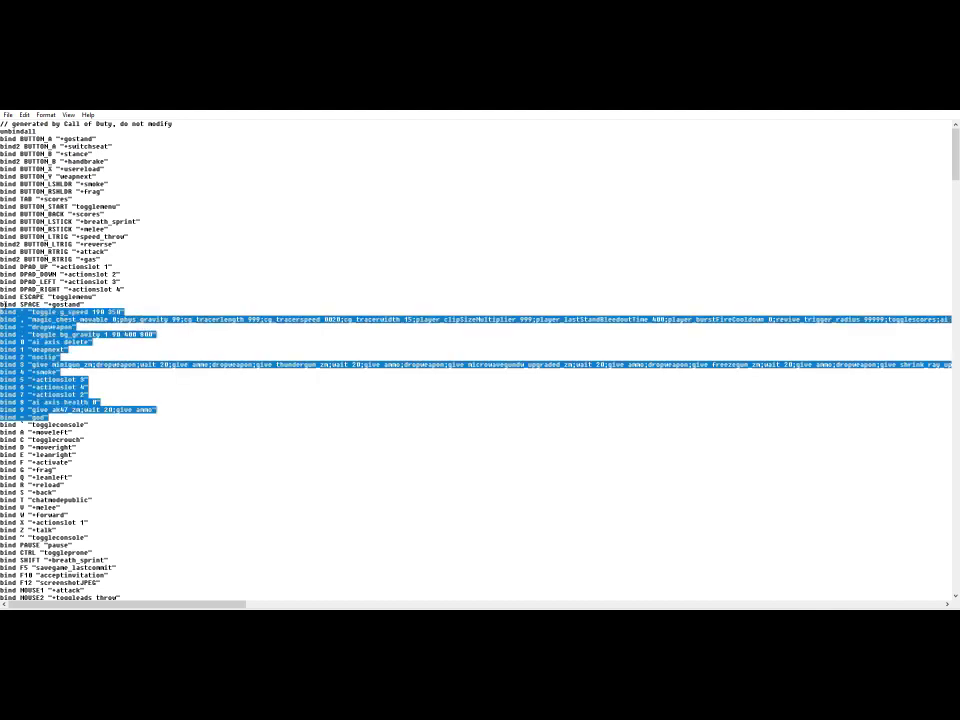
left_click(66, 314)
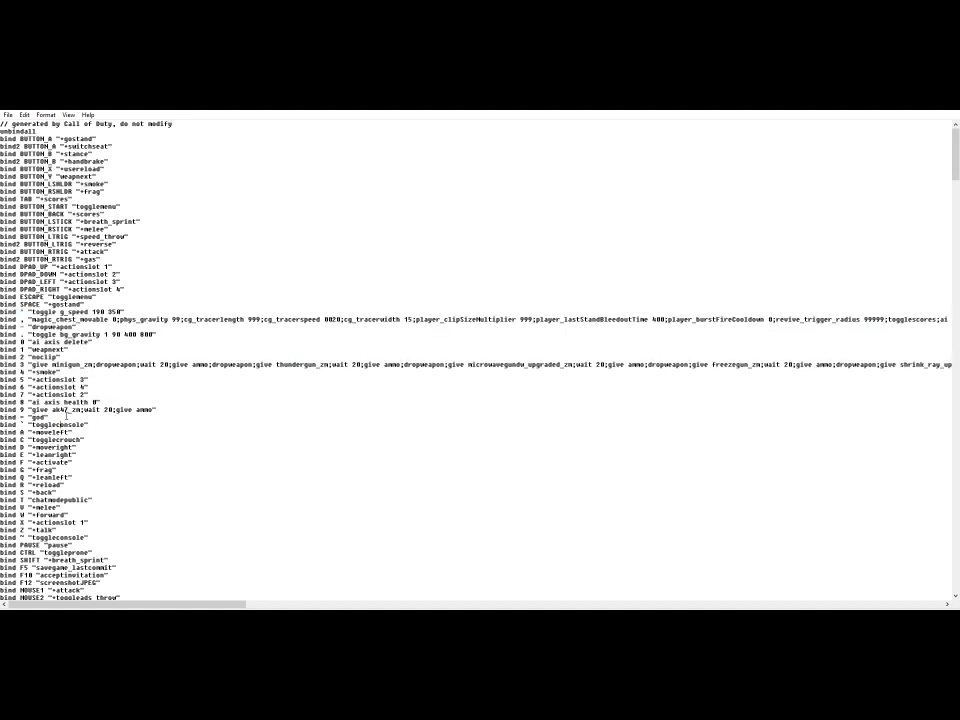
left_click_drag(157, 410, 5, 312)
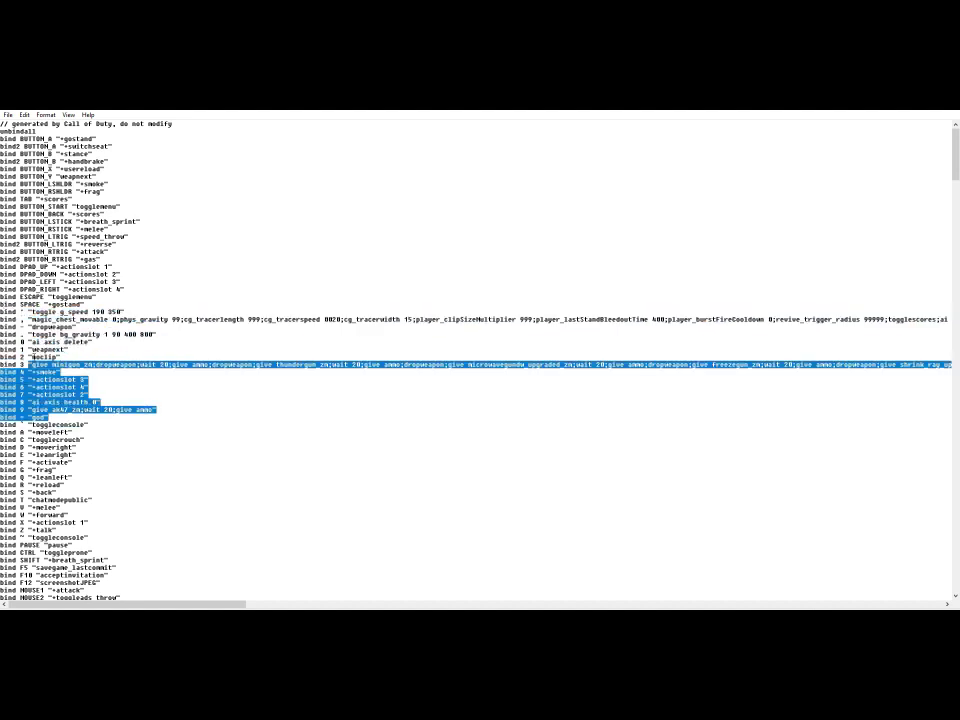
left_click_drag(5, 312, 80, 412)
left_click(55, 312)
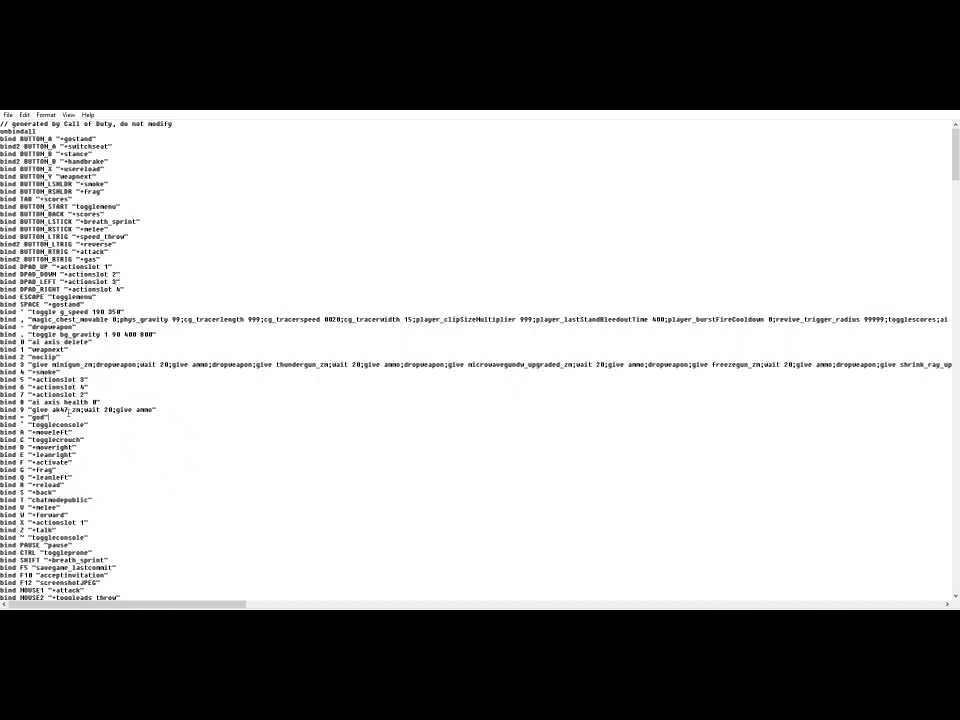
mouse_move(50, 416)
left_mouse_down()
mouse_move(10, 311)
mouse_move(50, 416)
left_mouse_up()
mouse_move(50, 416)
left_mouse_down()
mouse_move(20, 306)
mouse_move(5, 318)
left_mouse_up()
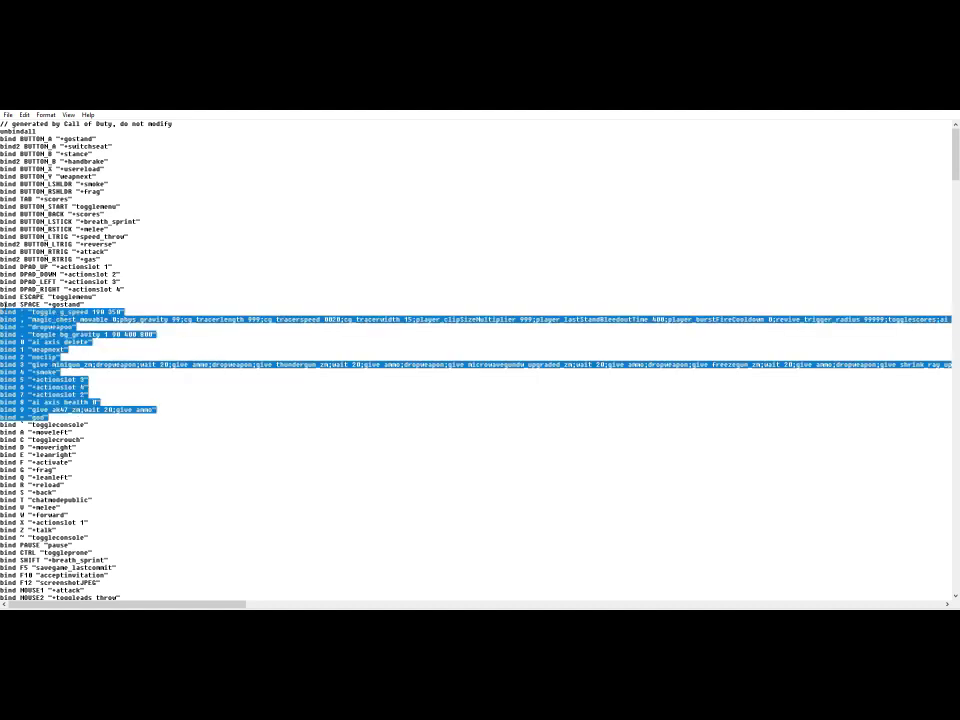
key("Right")
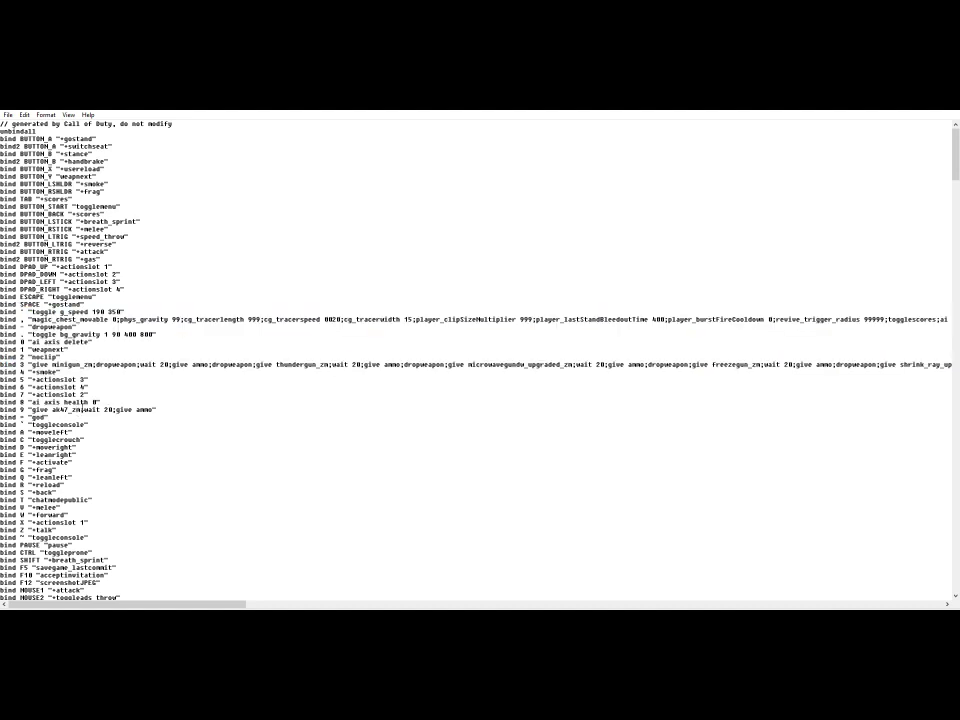
mouse_move(85, 409)
left_mouse_down()
mouse_move(45, 417)
mouse_move(10, 312)
left_mouse_up()
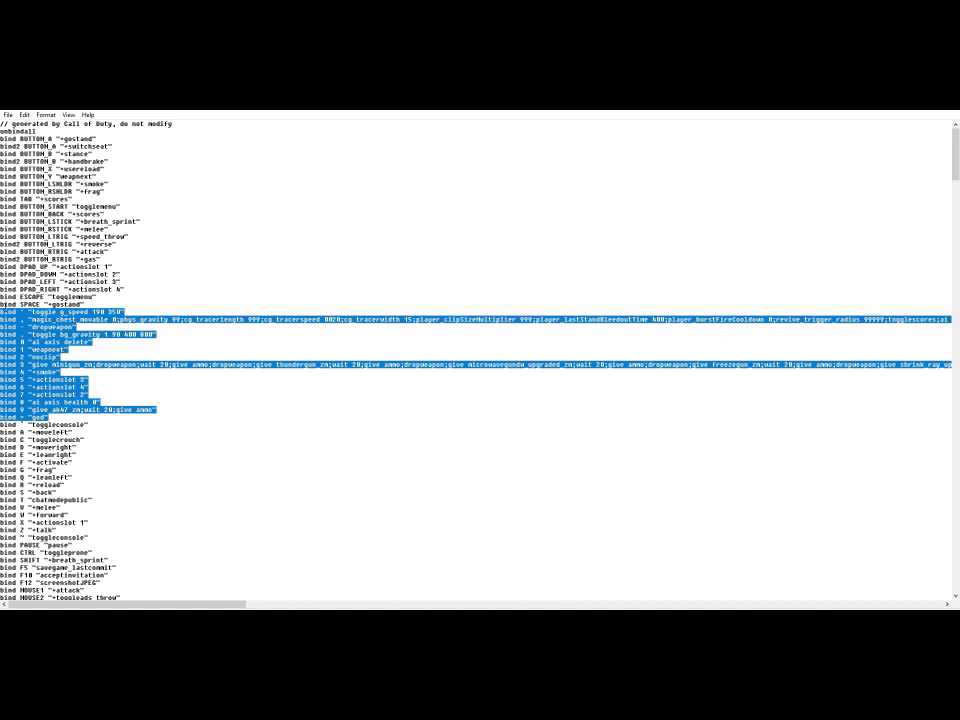
left_click(70, 417)
left_click_drag(45, 417, 5, 312)
left_click(60, 409)
left_click_drag(50, 417, 5, 312)
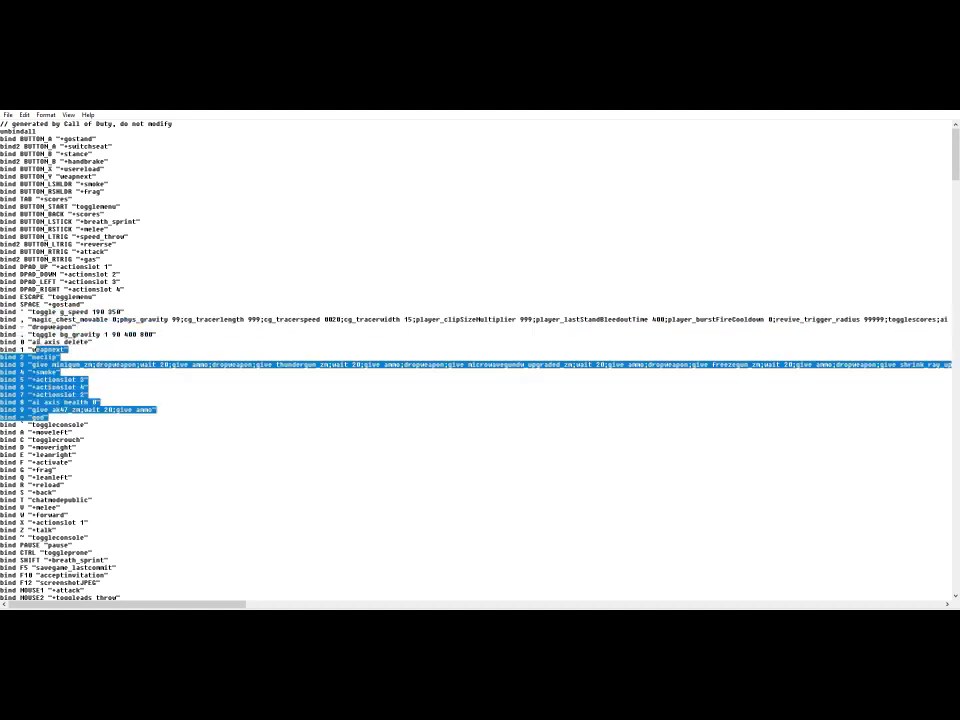
left_click(60, 409)
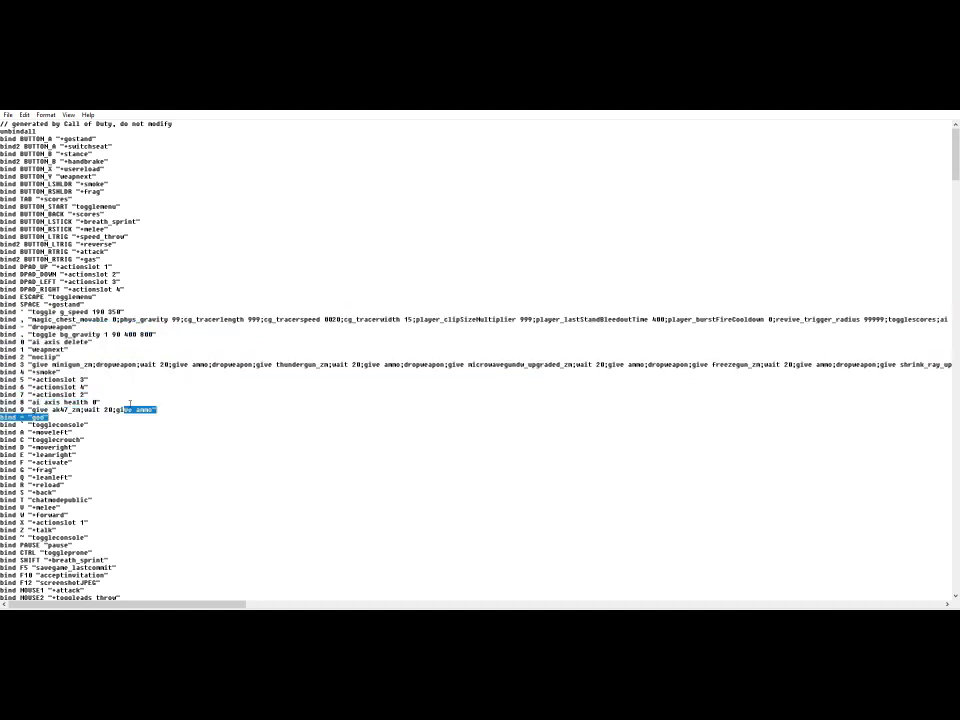
double_click(55, 424)
left_click_drag(50, 417, 5, 312)
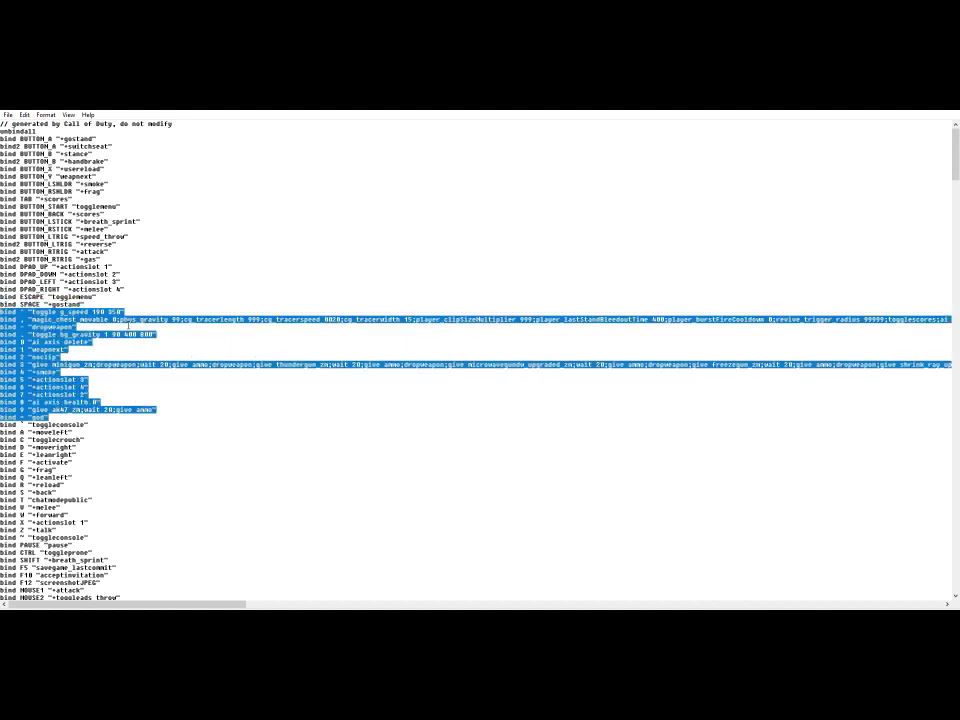
left_click(113, 386)
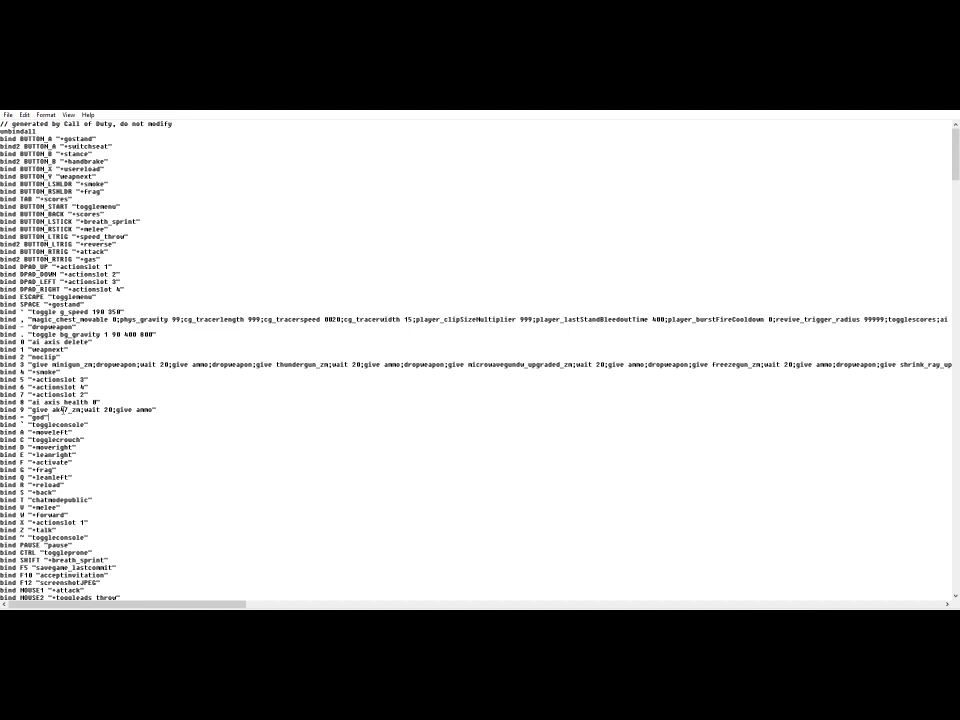
mouse_move(125, 312)
left_mouse_down()
mouse_move(158, 413)
mouse_move(3, 334)
left_mouse_up()
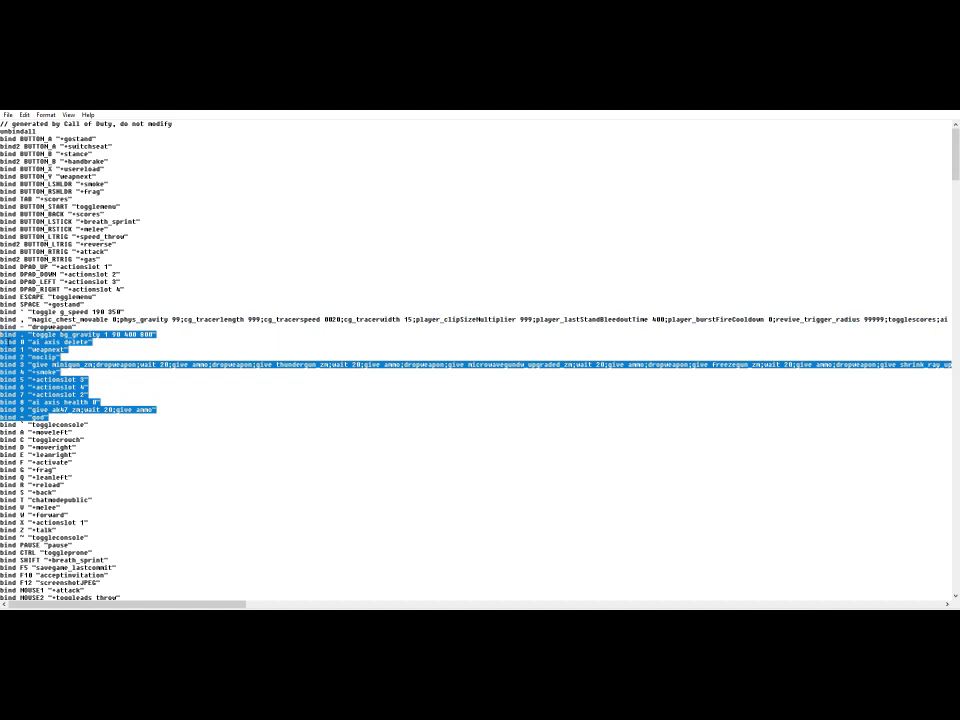
left_click_drag(158, 413, 48, 304)
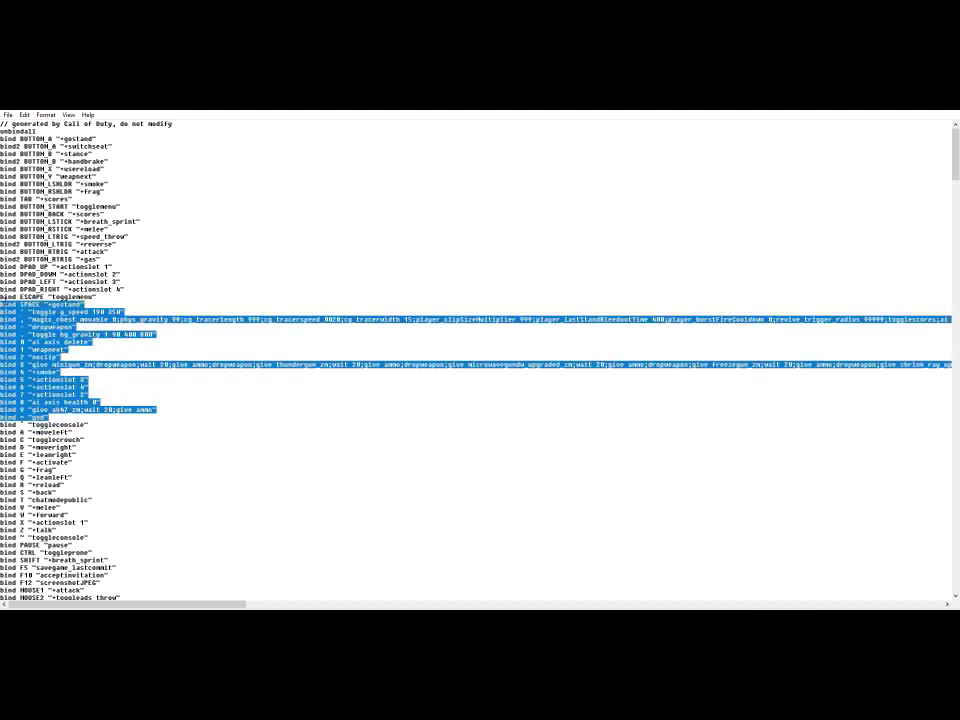
left_click(147, 322)
mouse_move(48, 410)
left_mouse_down()
mouse_move(3, 312)
mouse_move(3, 417)
left_mouse_up()
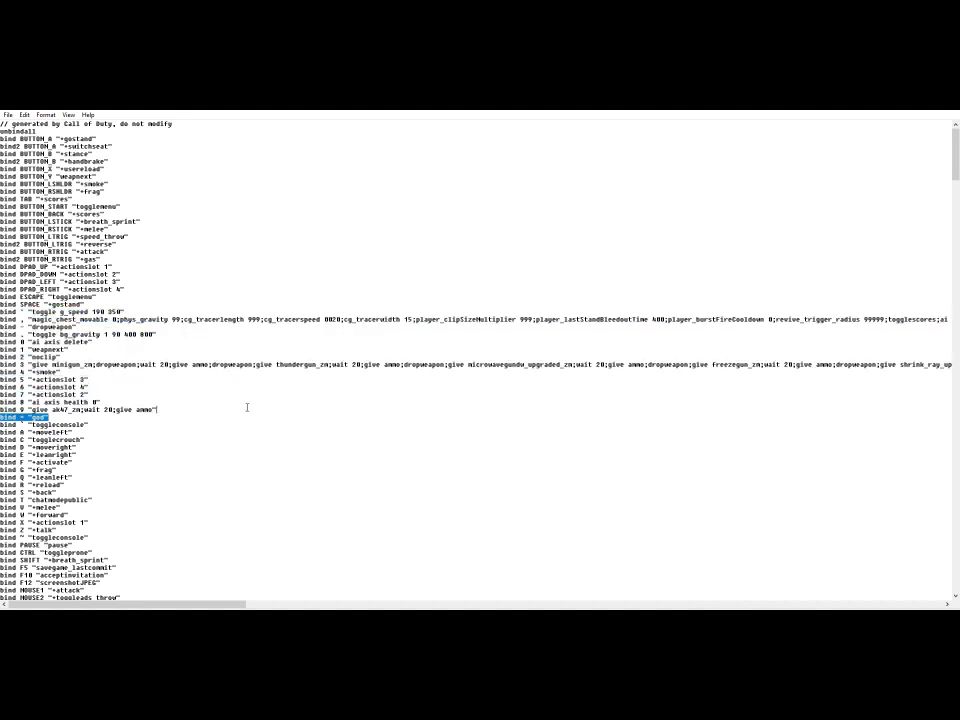
left_click(100, 409)
mouse_move(48, 417)
left_mouse_down()
mouse_move(30, 336)
mouse_move(12, 312)
mouse_move(18, 302)
mouse_move(171, 409)
mouse_move(3, 312)
mouse_move(100, 400)
mouse_move(258, 409)
left_mouse_up()
mouse_move(171, 409)
left_mouse_down()
mouse_move(3, 360)
mouse_move(3, 305)
left_mouse_up()
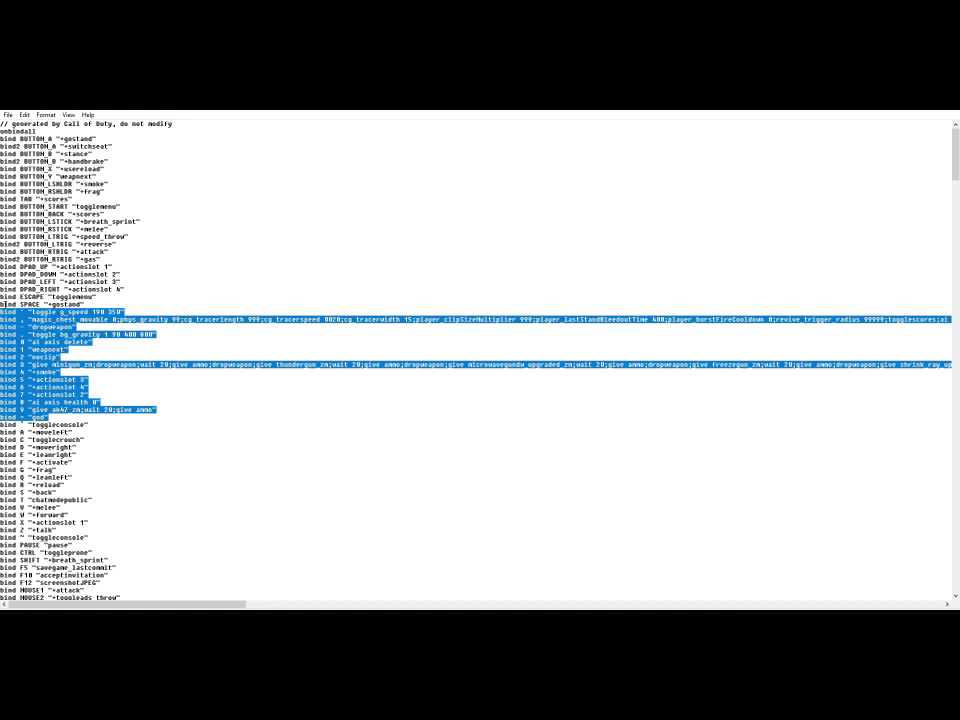
left_click(82, 410)
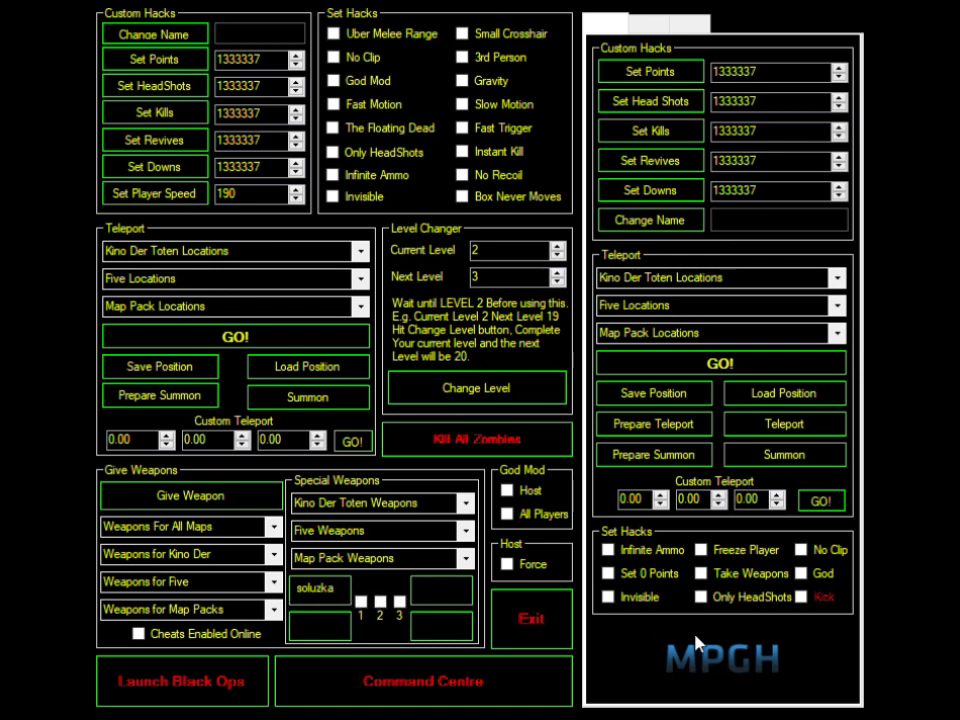
- Tick the Force checkbox under Host in the MPGH trainer, leaving other hacks unchecked
left_click(508, 564)
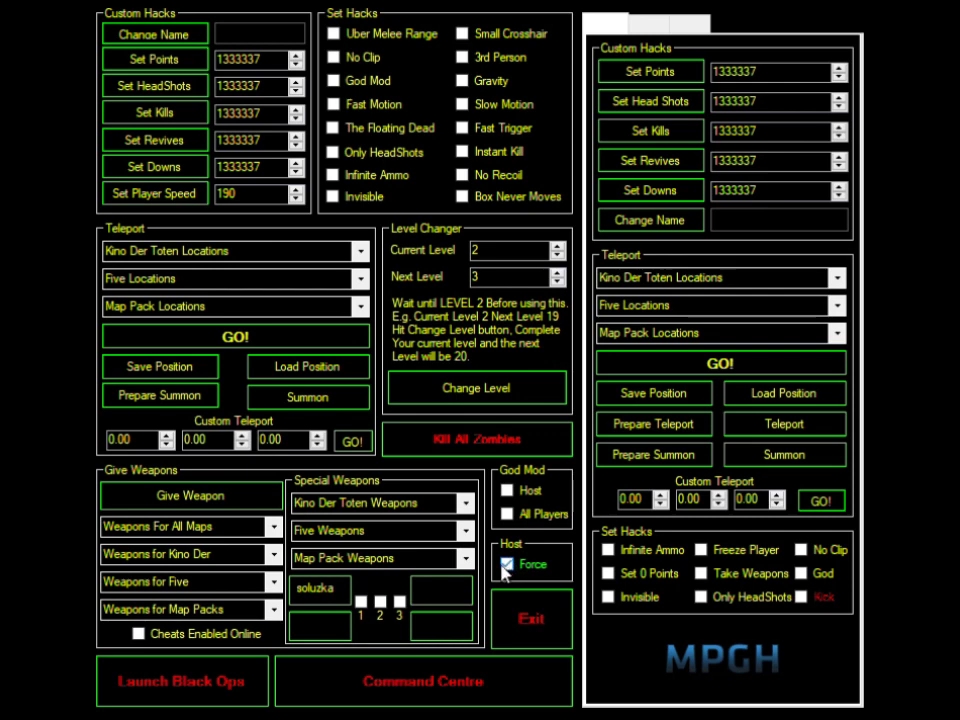